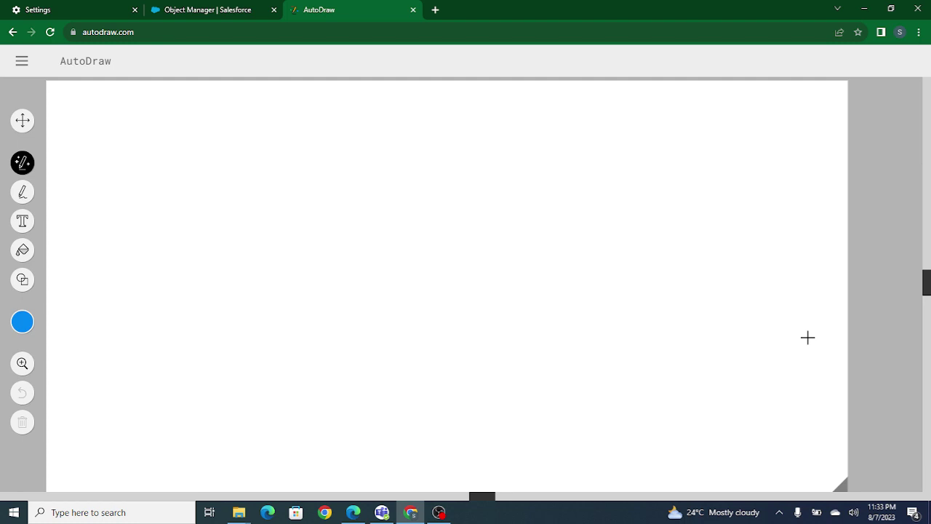
Step: Sketch the left cloud in AutoDraw and write 'org' under it
{"action": "mouse_move", "coordinate": [106, 261]}
{"action": "left_mouse_down"}
{"action": "mouse_move", "coordinate": [127, 192]}
{"action": "mouse_move", "coordinate": [246, 144]}
{"action": "mouse_move", "coordinate": [281, 198]}
{"action": "mouse_move", "coordinate": [162, 336]}
{"action": "mouse_move", "coordinate": [107, 259]}
{"action": "left_mouse_up"}
{"action": "mouse_move", "coordinate": [186, 364]}
{"action": "left_mouse_down"}
{"action": "mouse_move", "coordinate": [201, 390]}
{"action": "mouse_move", "coordinate": [230, 377]}
{"action": "left_mouse_up"}
{"action": "mouse_move", "coordinate": [257, 325]}
{"action": "left_mouse_down"}
{"action": "mouse_move", "coordinate": [257, 344]}
{"action": "mouse_move", "coordinate": [276, 340]}
{"action": "left_mouse_up"}
{"action": "mouse_move", "coordinate": [263, 321]}
{"action": "left_mouse_down"}
{"action": "mouse_move", "coordinate": [284, 337]}
{"action": "mouse_move", "coordinate": [289, 374]}
{"action": "left_mouse_up"}
{"action": "left_click_drag", "start_coordinate": [287, 296], "coordinate": [311, 322]}
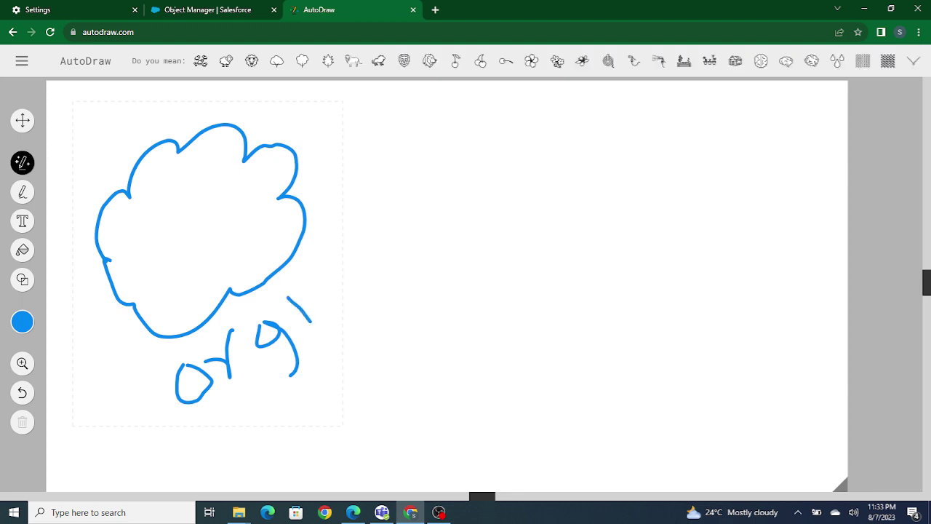
Step: Sketch the right cloud with its label, then write S under the left cloud and T under the right
{"action": "mouse_move", "coordinate": [571, 197]}
{"action": "left_mouse_down"}
{"action": "mouse_move", "coordinate": [669, 114]}
{"action": "mouse_move", "coordinate": [811, 136]}
{"action": "mouse_move", "coordinate": [742, 237]}
{"action": "mouse_move", "coordinate": [574, 217]}
{"action": "left_mouse_up"}
{"action": "mouse_move", "coordinate": [657, 324]}
{"action": "left_mouse_down"}
{"action": "mouse_move", "coordinate": [717, 320]}
{"action": "mouse_move", "coordinate": [760, 293]}
{"action": "mouse_move", "coordinate": [778, 349]}
{"action": "mouse_move", "coordinate": [746, 368]}
{"action": "left_mouse_up"}
{"action": "mouse_move", "coordinate": [787, 278]}
{"action": "left_mouse_down"}
{"action": "mouse_move", "coordinate": [797, 304]}
{"action": "mouse_move", "coordinate": [823, 298]}
{"action": "left_mouse_up"}
{"action": "mouse_move", "coordinate": [278, 398]}
{"action": "left_mouse_down"}
{"action": "mouse_move", "coordinate": [298, 419]}
{"action": "mouse_move", "coordinate": [273, 446]}
{"action": "left_mouse_up"}
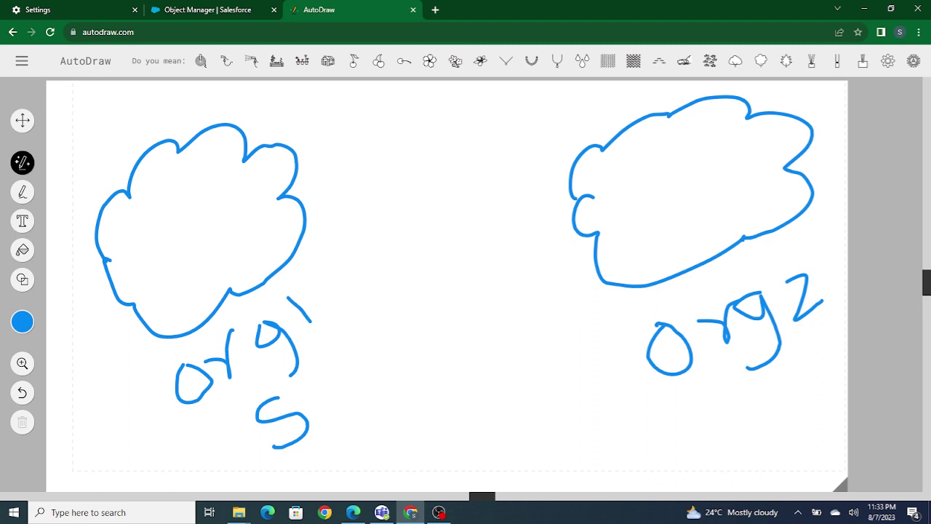
{"action": "mouse_move", "coordinate": [709, 407]}
{"action": "left_mouse_down"}
{"action": "mouse_move", "coordinate": [786, 376]}
{"action": "mouse_move", "coordinate": [759, 427]}
{"action": "left_mouse_up"}
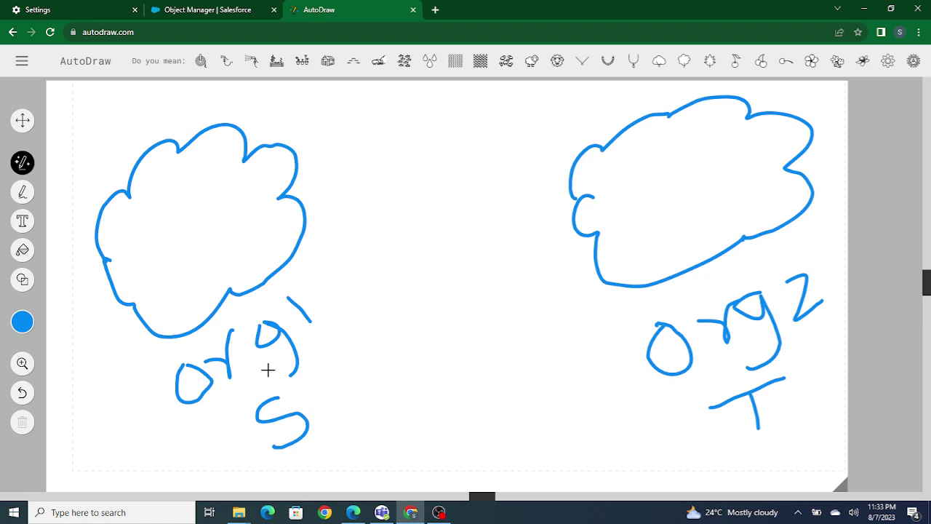
Step: Draw a top arrow from the left cloud to the right, zig-zags inside the right cloud, and a bottom return arrow
{"action": "mouse_move", "coordinate": [279, 153]}
{"action": "left_mouse_down"}
{"action": "mouse_move", "coordinate": [353, 104]}
{"action": "mouse_move", "coordinate": [589, 154]}
{"action": "left_mouse_up"}
{"action": "mouse_move", "coordinate": [564, 117]}
{"action": "left_mouse_down"}
{"action": "mouse_move", "coordinate": [591, 156]}
{"action": "mouse_move", "coordinate": [547, 163]}
{"action": "left_mouse_up"}
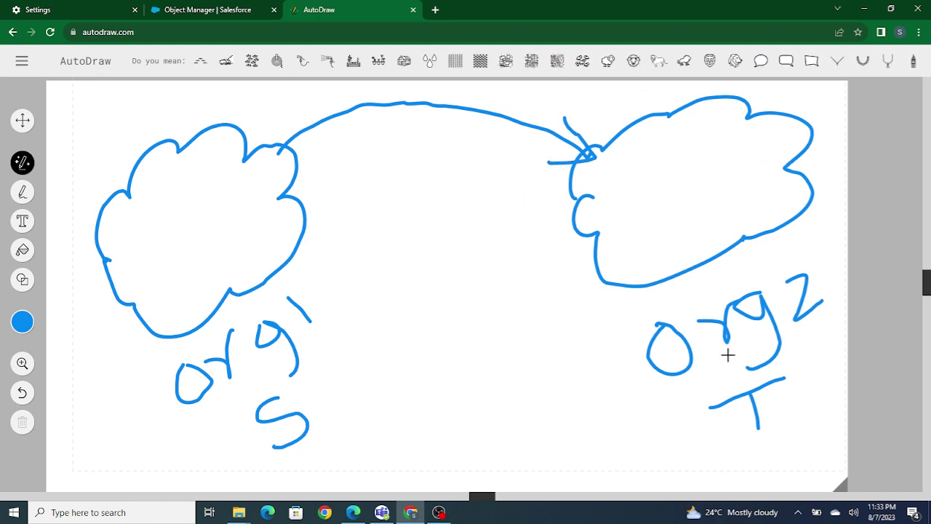
{"action": "left_click_drag", "start_coordinate": [624, 171], "coordinate": [725, 152]}
{"action": "mouse_move", "coordinate": [646, 205]}
{"action": "left_mouse_down"}
{"action": "mouse_move", "coordinate": [698, 195]}
{"action": "mouse_move", "coordinate": [741, 172]}
{"action": "left_mouse_up"}
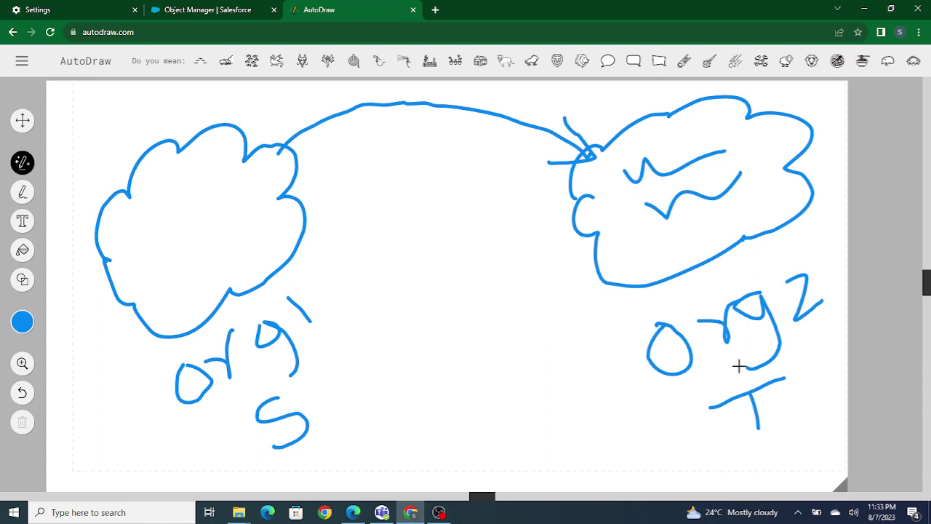
{"action": "mouse_move", "coordinate": [607, 275]}
{"action": "left_mouse_down"}
{"action": "mouse_move", "coordinate": [476, 323]}
{"action": "mouse_move", "coordinate": [277, 277]}
{"action": "mouse_move", "coordinate": [311, 266]}
{"action": "left_mouse_up"}
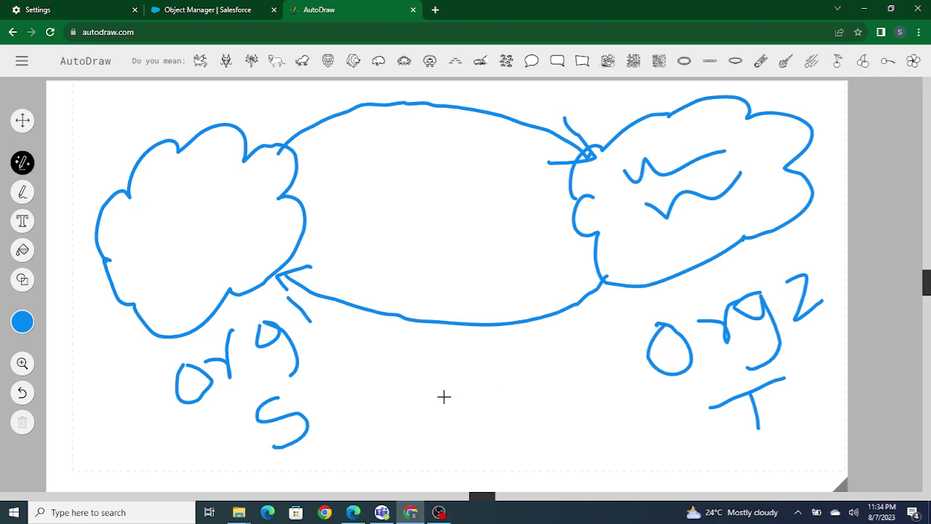
Step: Check the logged-in user in the source org's Setup, then in the target org's Object Manager
{"action": "left_click", "coordinate": [352, 512]}
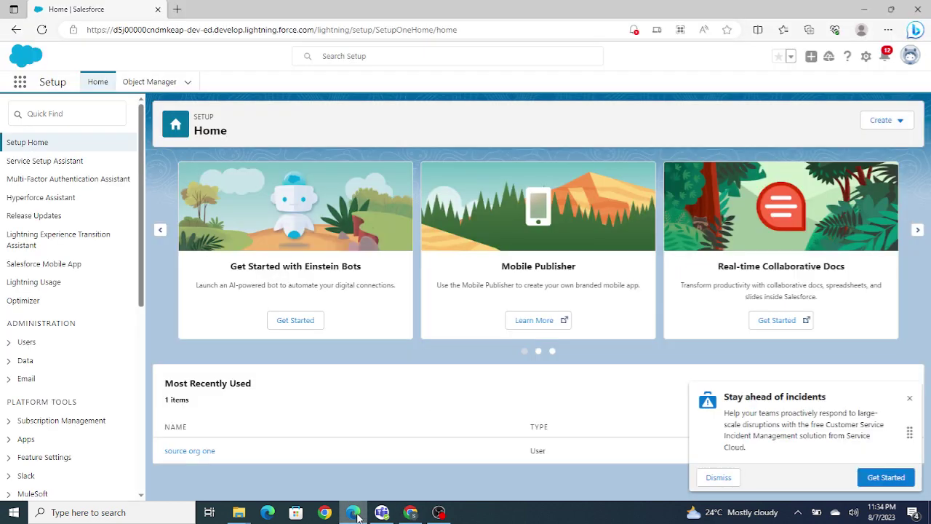
{"action": "left_click", "coordinate": [906, 57]}
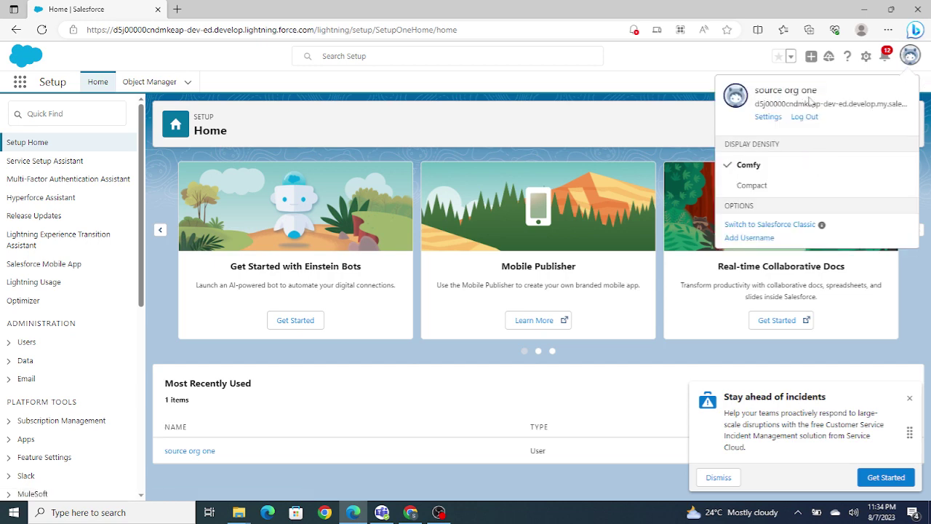
{"action": "left_click", "coordinate": [612, 111]}
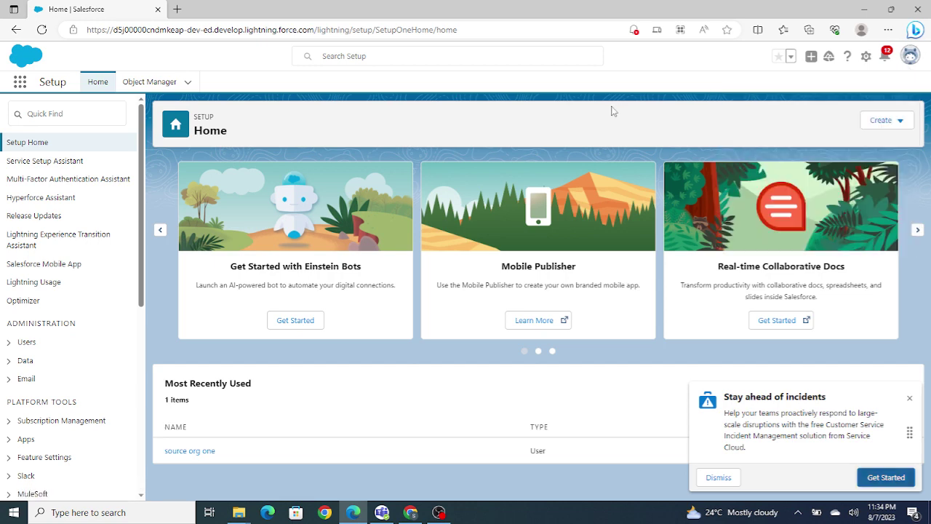
{"action": "left_click", "coordinate": [411, 512]}
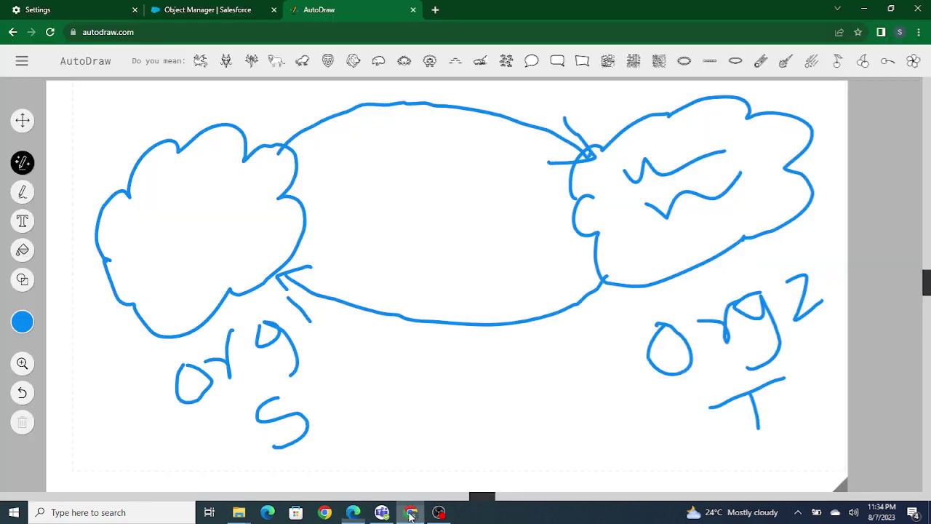
{"action": "left_click", "coordinate": [227, 10]}
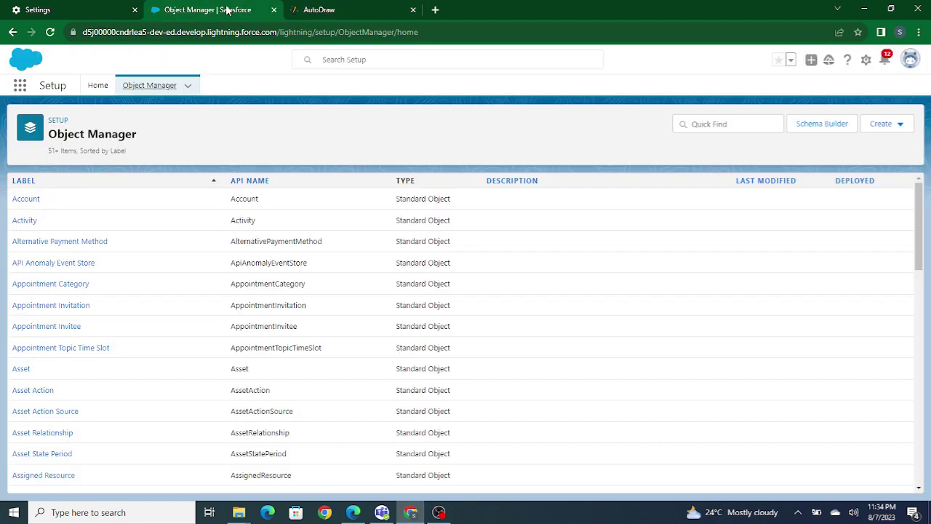
{"action": "left_click", "coordinate": [910, 65]}
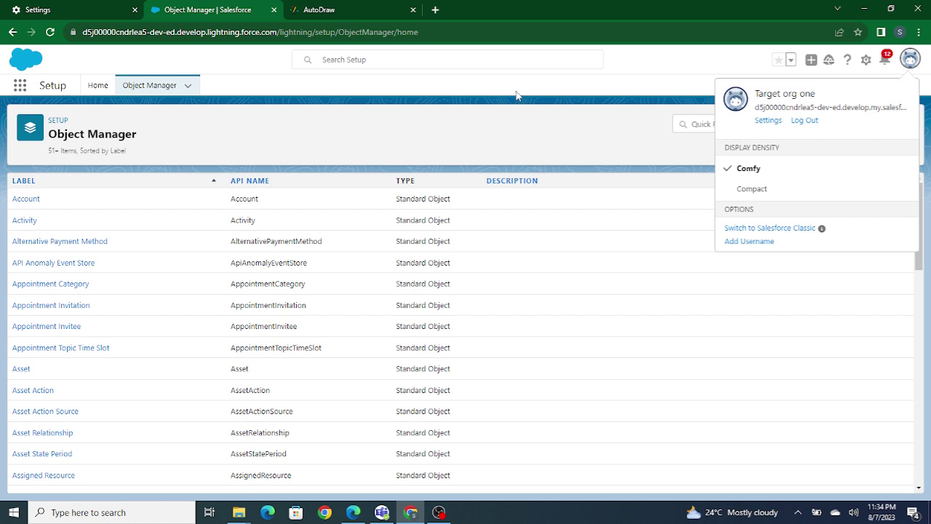
{"action": "left_click", "coordinate": [357, 6]}
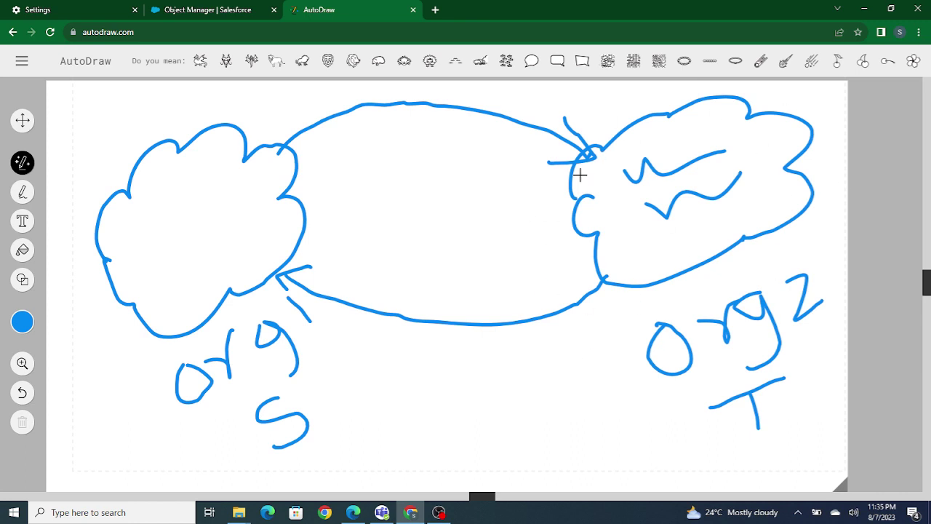
Step: In the target org, search Setup for 'App' and go to App Manager
{"action": "left_click", "coordinate": [194, 10]}
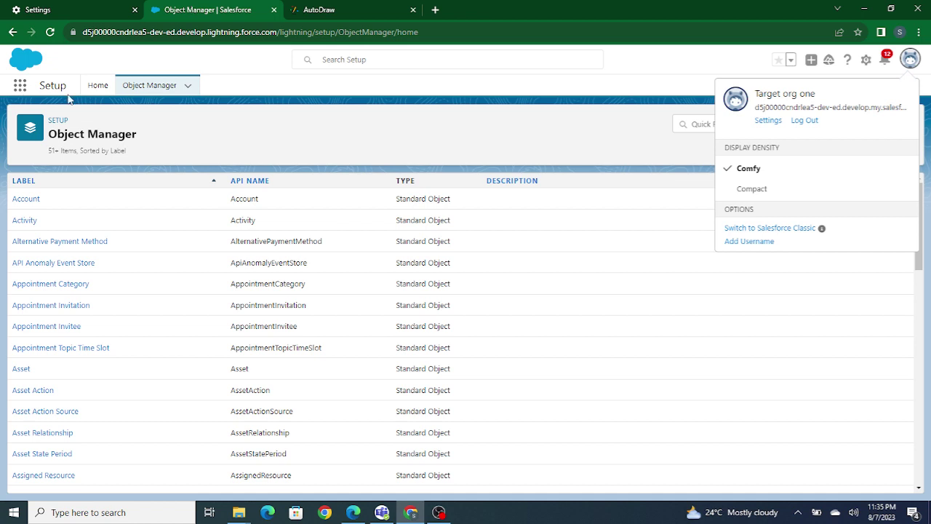
{"action": "left_click", "coordinate": [97, 86]}
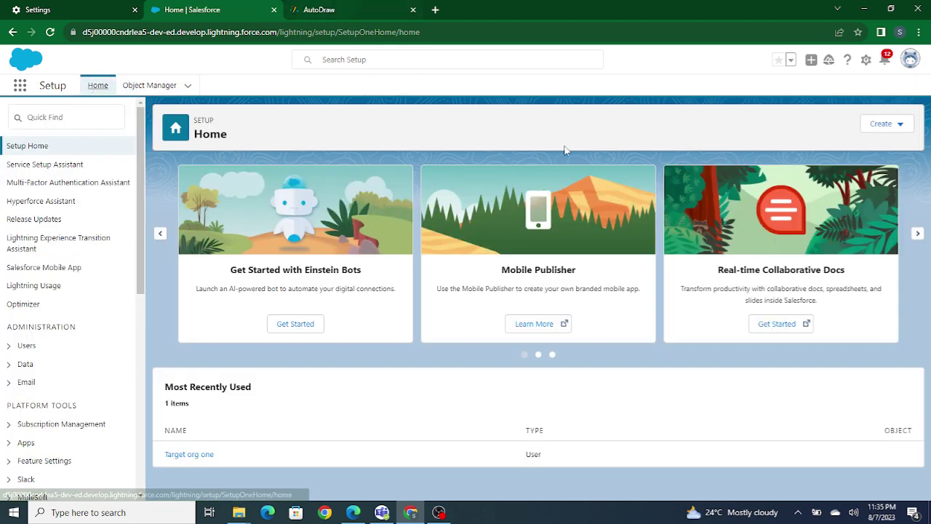
{"action": "left_click", "coordinate": [62, 117]}
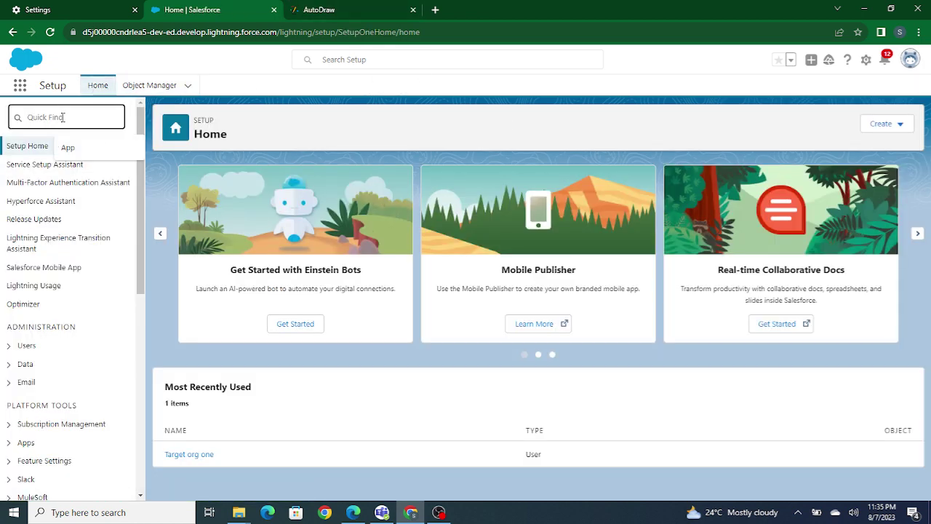
{"action": "type", "text": "App"}
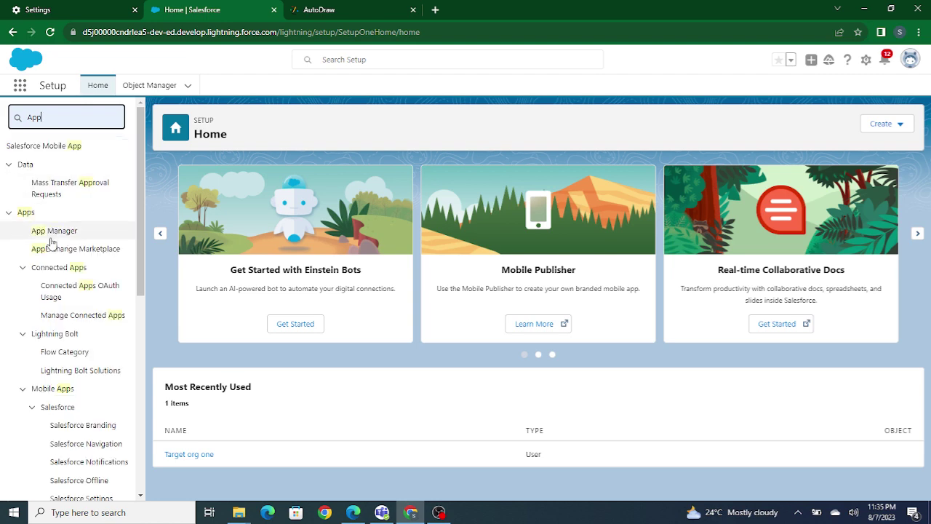
{"action": "left_click", "coordinate": [48, 233]}
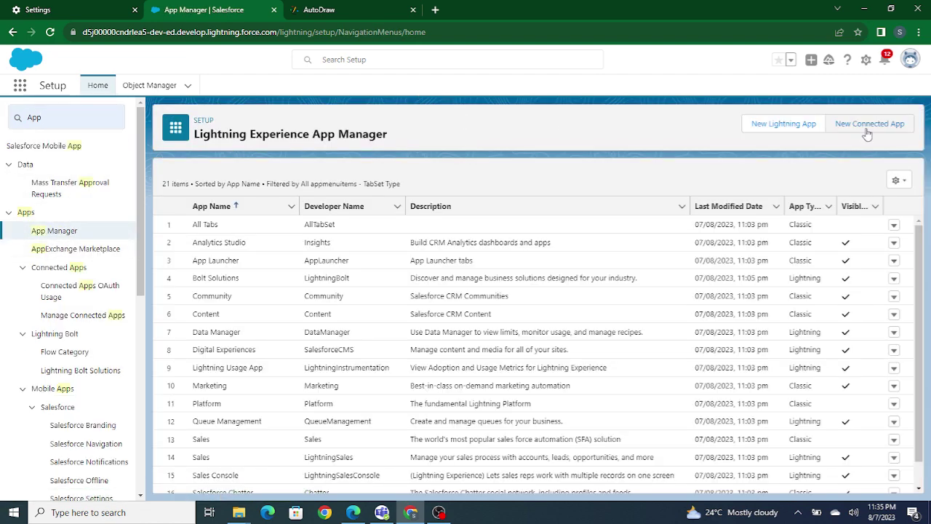
Step: Start a new connected app named SFtoSF, letting the API Name auto-fill
{"action": "left_click", "coordinate": [866, 131]}
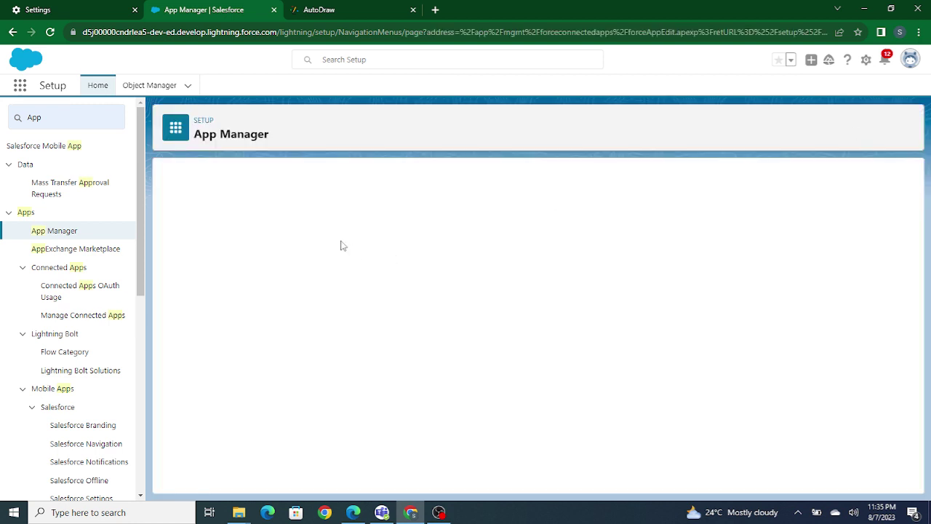
{"action": "type", "text": "SFtoSF"}
{"action": "left_click", "coordinate": [324, 174]}
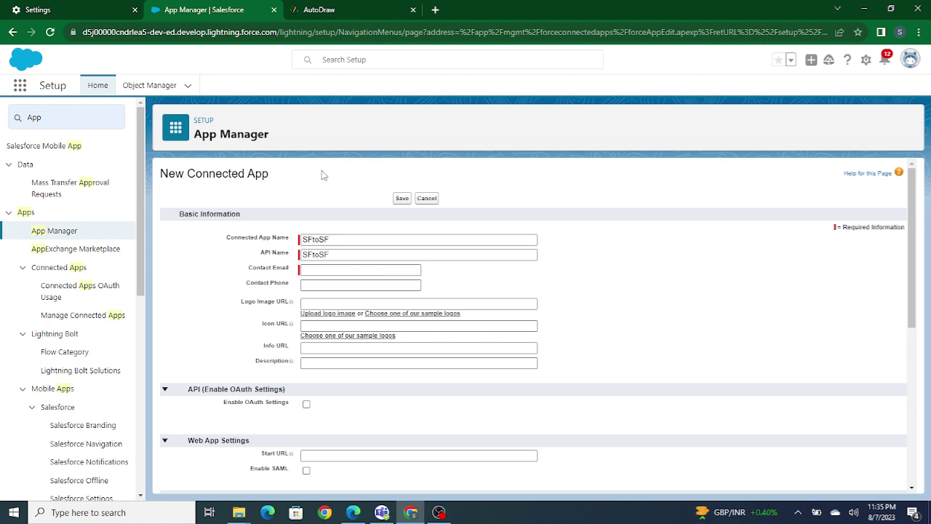
Step: Fill in the saved contact e-mail and enable OAuth settings
{"action": "left_click", "coordinate": [352, 269]}
{"action": "left_click", "coordinate": [389, 293]}
{"action": "scroll", "coordinate": [461, 277], "scroll_direction": "down", "scroll_amount": 1}
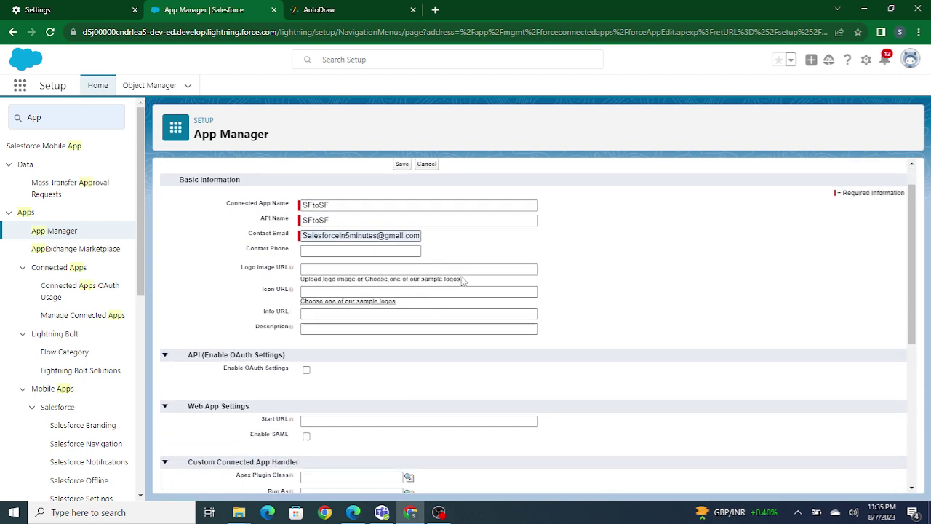
{"action": "left_click", "coordinate": [306, 363]}
{"action": "scroll", "coordinate": [374, 374], "scroll_direction": "down", "scroll_amount": 2}
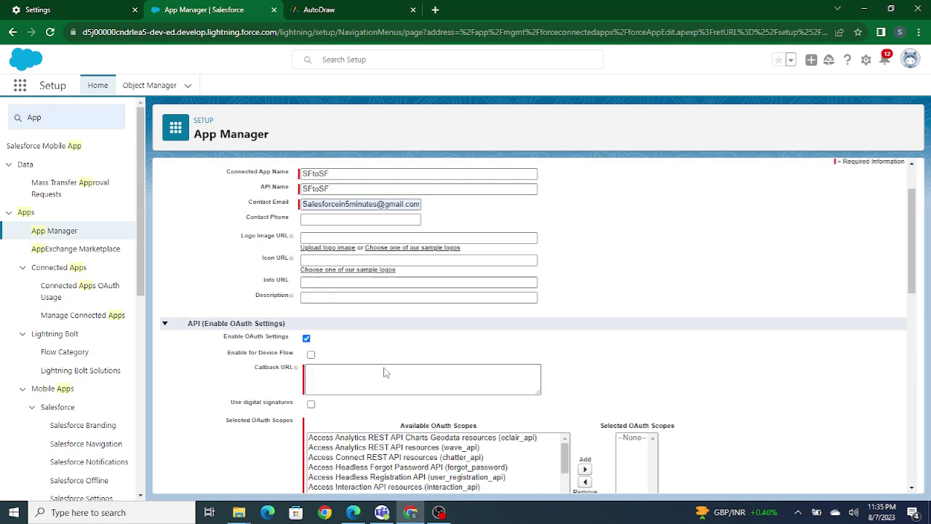
Step: Copy the source org's URL from Edge and paste it as the Callback URL
{"action": "left_click", "coordinate": [352, 512]}
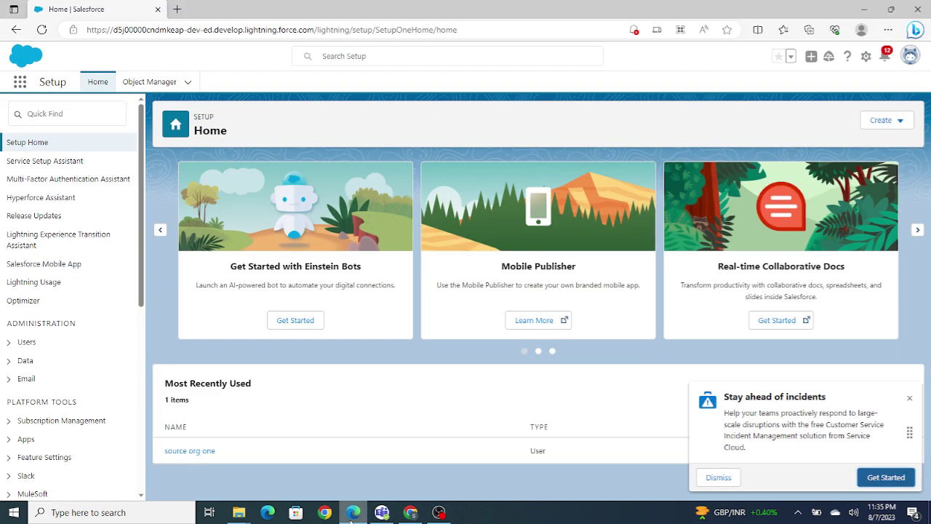
{"action": "left_click_drag", "start_coordinate": [314, 29], "coordinate": [40, 44]}
{"action": "key", "text": "ctrl+c"}
{"action": "key", "text": "alt+Tab"}
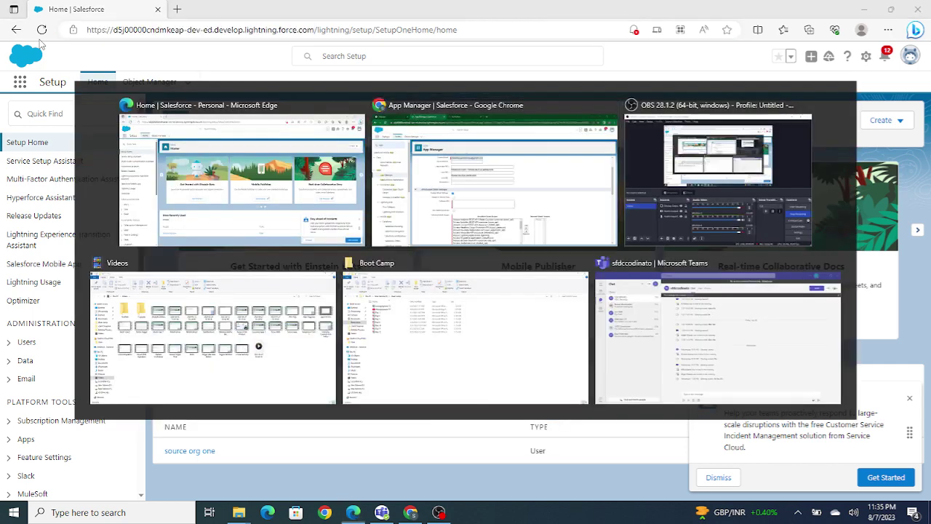
{"action": "left_click", "coordinate": [349, 334]}
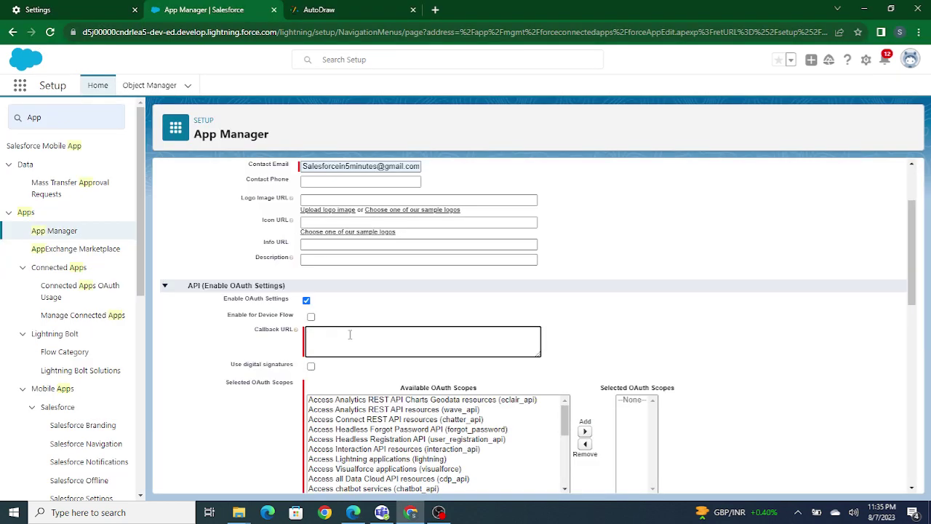
{"action": "key", "text": "ctrl+v"}
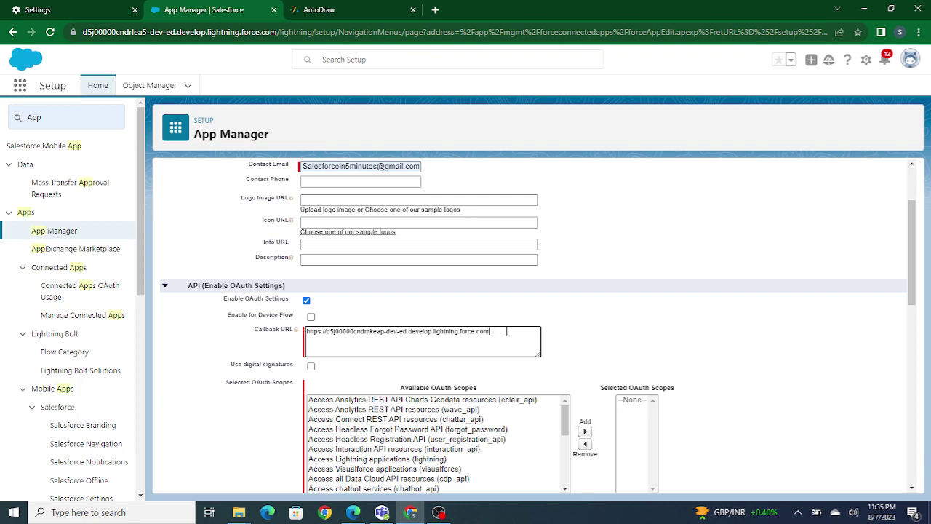
{"action": "scroll", "coordinate": [565, 357], "scroll_direction": "down", "scroll_amount": 1}
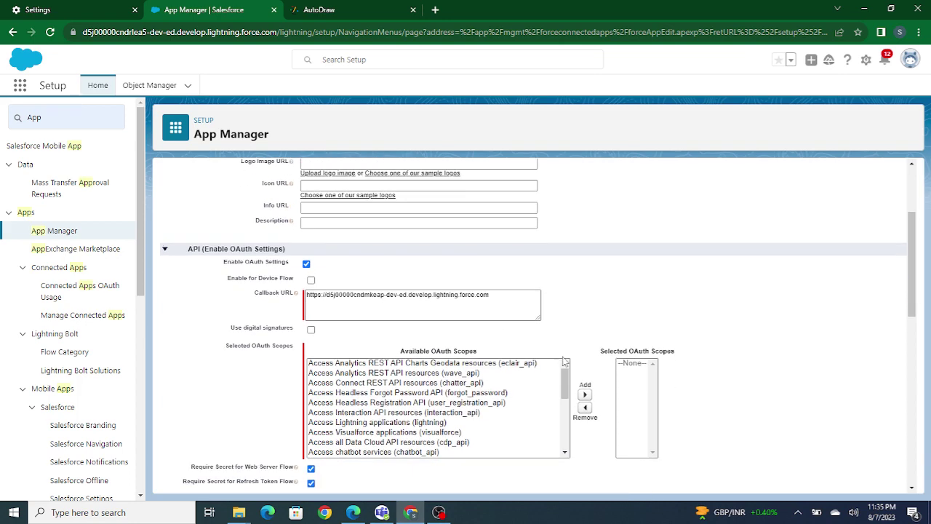
Step: Move all Available OAuth Scopes into the Selected list
{"action": "left_click", "coordinate": [409, 412]}
{"action": "key", "text": "ctrl+a"}
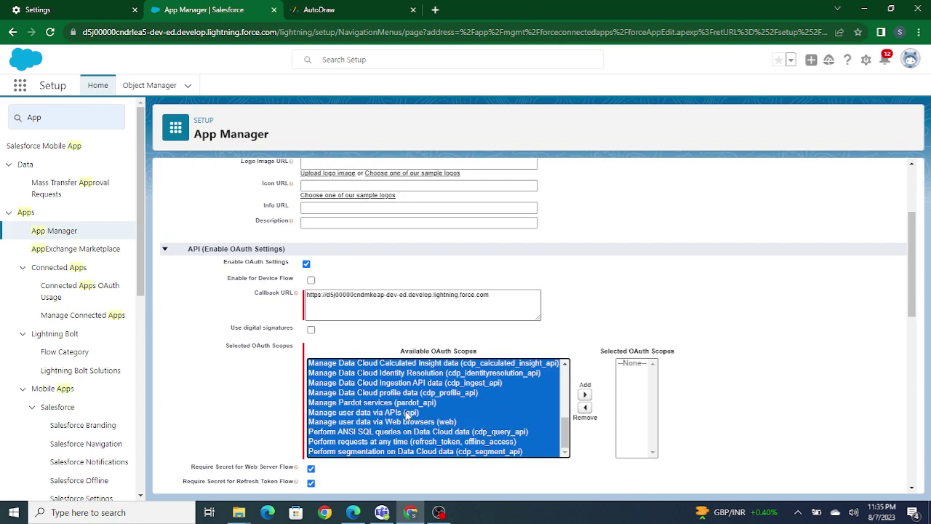
{"action": "left_click", "coordinate": [585, 395]}
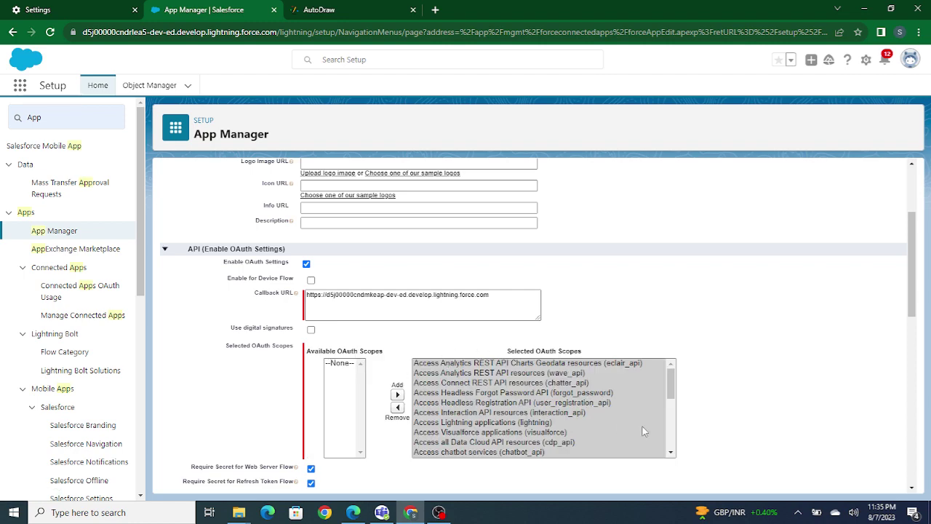
Step: Save the SFtoSF connected app and continue past the 10-minute notice
{"action": "scroll", "coordinate": [767, 351], "scroll_direction": "down", "scroll_amount": 3}
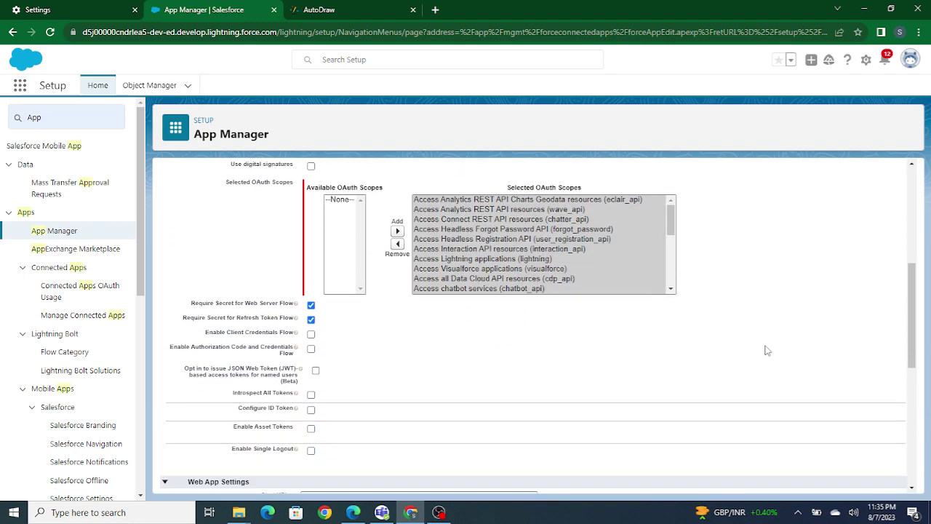
{"action": "scroll", "coordinate": [768, 350], "scroll_direction": "up", "scroll_amount": 1}
{"action": "scroll", "coordinate": [767, 351], "scroll_direction": "down", "scroll_amount": 4}
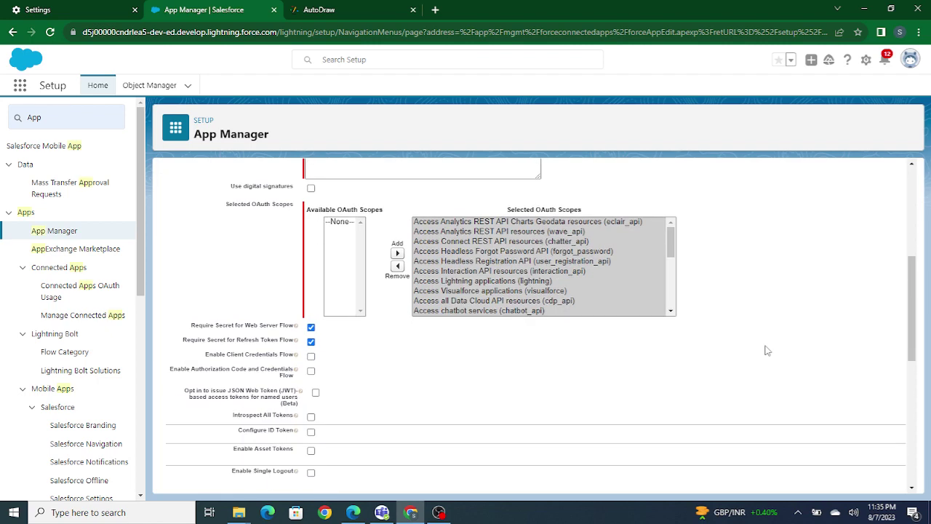
{"action": "scroll", "coordinate": [767, 351], "scroll_direction": "down", "scroll_amount": 6}
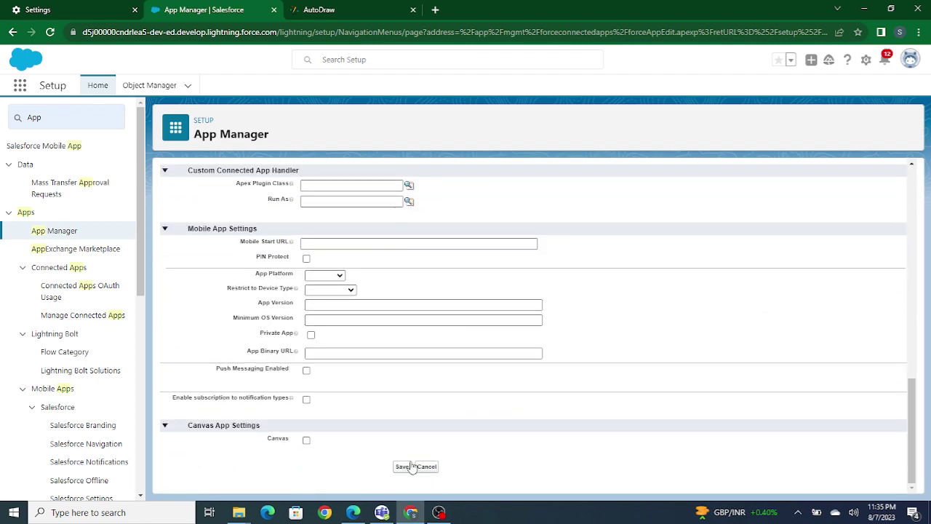
{"action": "left_click", "coordinate": [406, 467]}
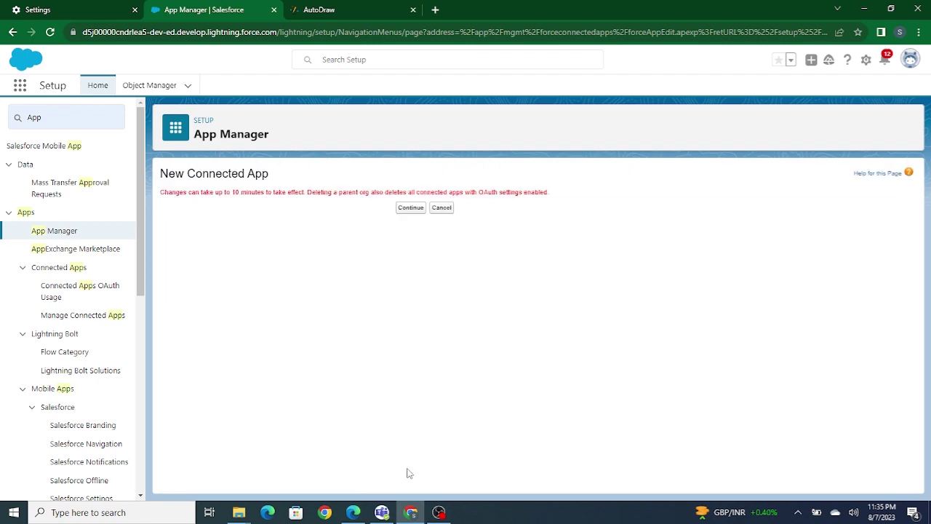
{"action": "left_click", "coordinate": [410, 208]}
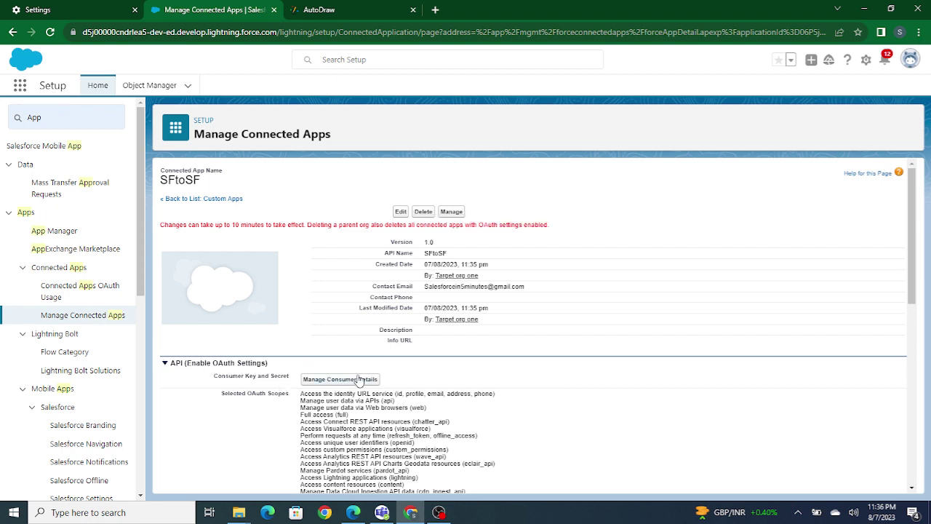
Step: From the SFtoSF detail page, open the view of the app's consumer key and secret
{"action": "left_click", "coordinate": [342, 379]}
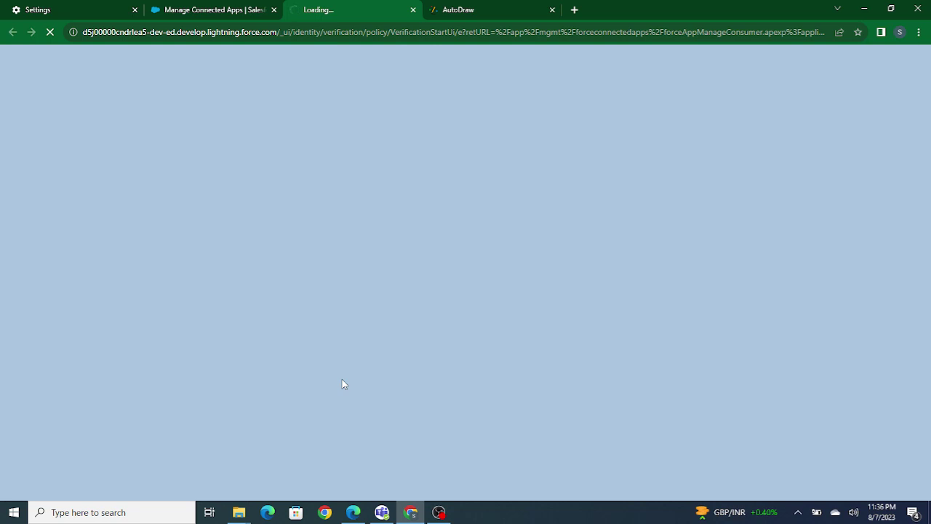